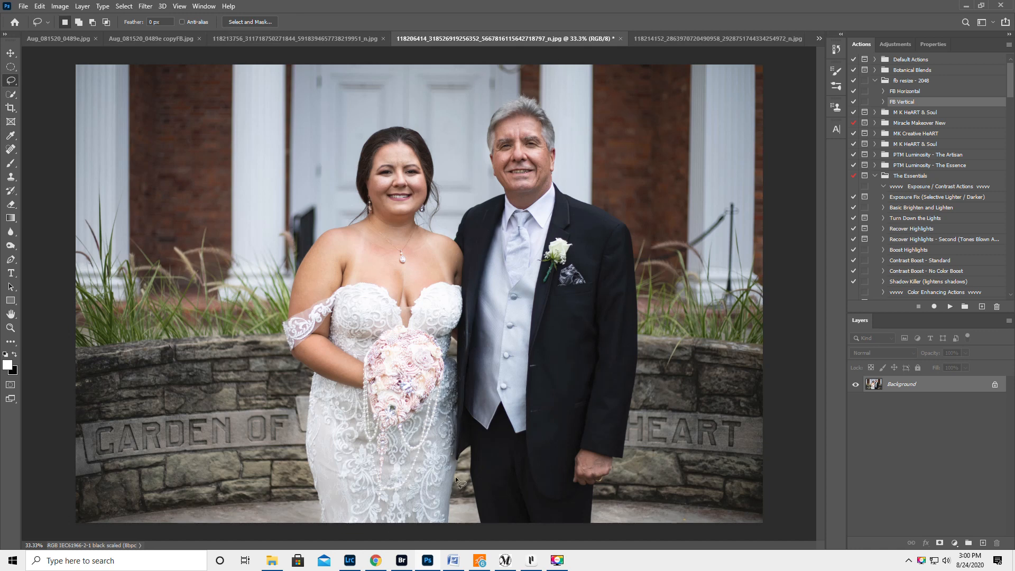
In the photo of the woman in the floral dress, lasso the bearded man with all the background on his side.
click(703, 37)
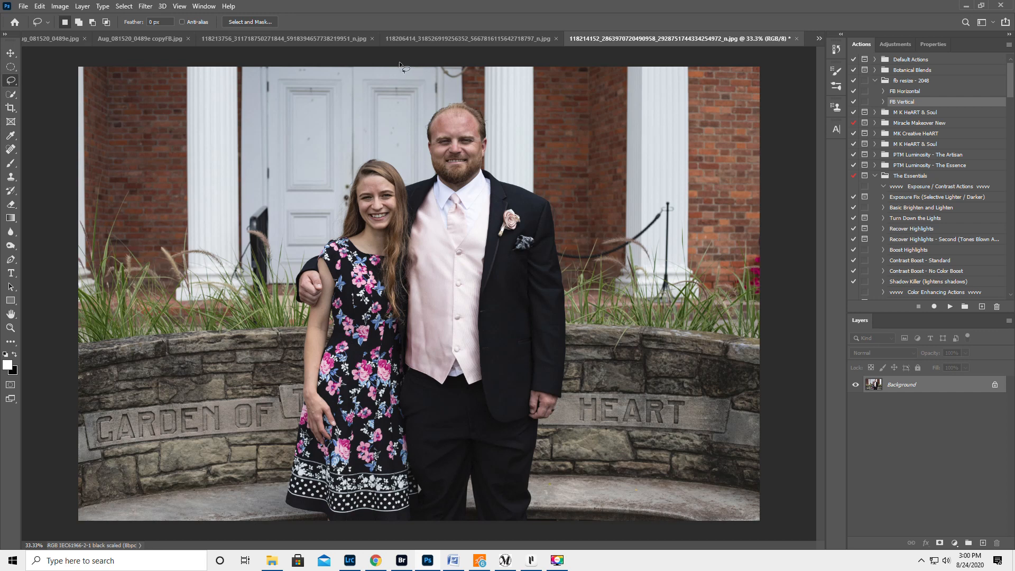
drag(406, 69, 414, 257)
mouse_move(408, 315)
mouse_down()
mouse_move(418, 526)
mouse_move(471, 546)
mouse_move(720, 569)
mouse_up()
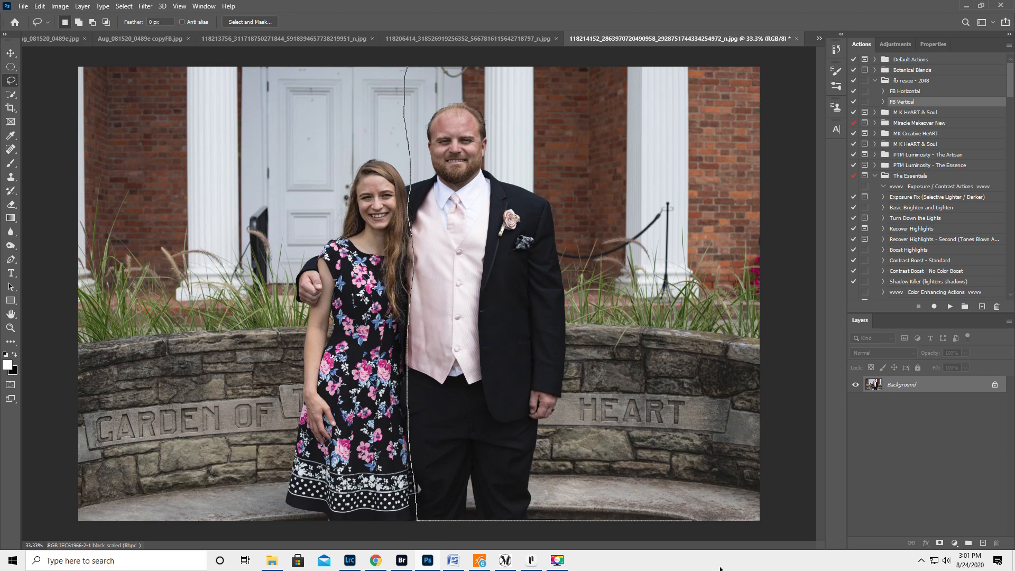
mouse_move(798, 525)
mouse_down()
mouse_move(791, 148)
mouse_move(782, 76)
mouse_move(765, 50)
mouse_move(495, 42)
mouse_move(407, 59)
mouse_up()
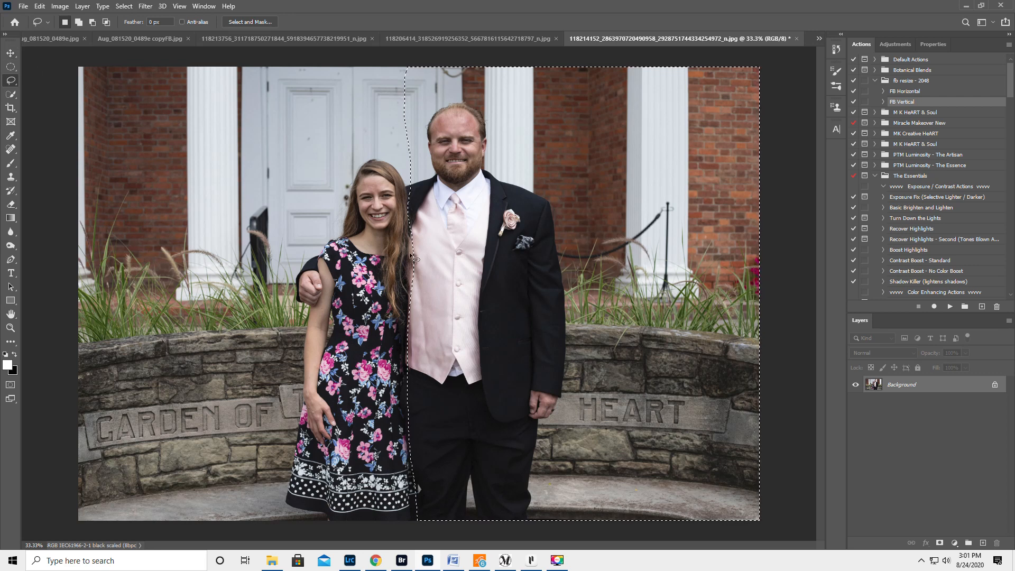
Move the selected bearded man into the bride's photo as a new layer placed over the older man.
key(v)
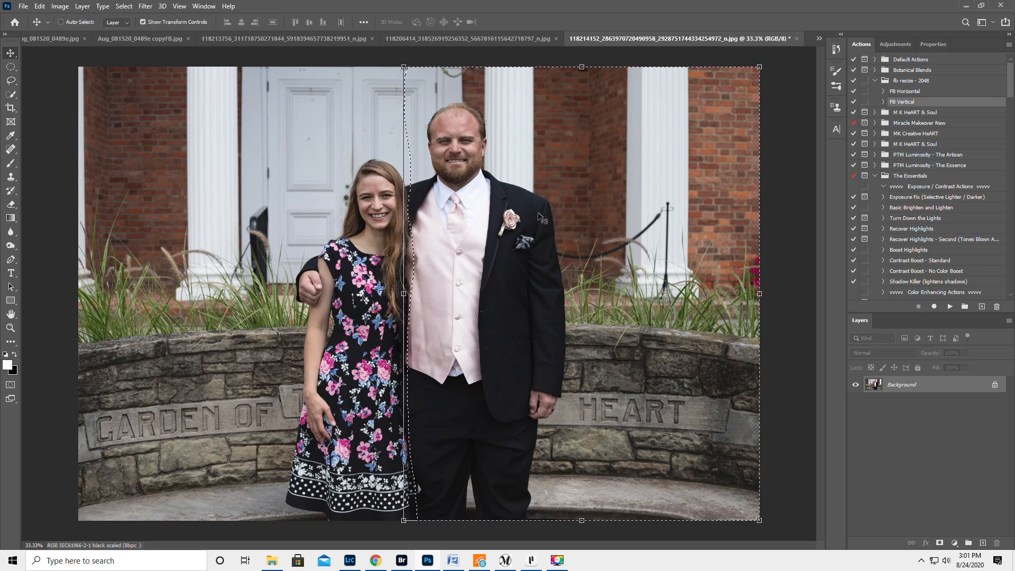
drag(572, 201, 495, 42)
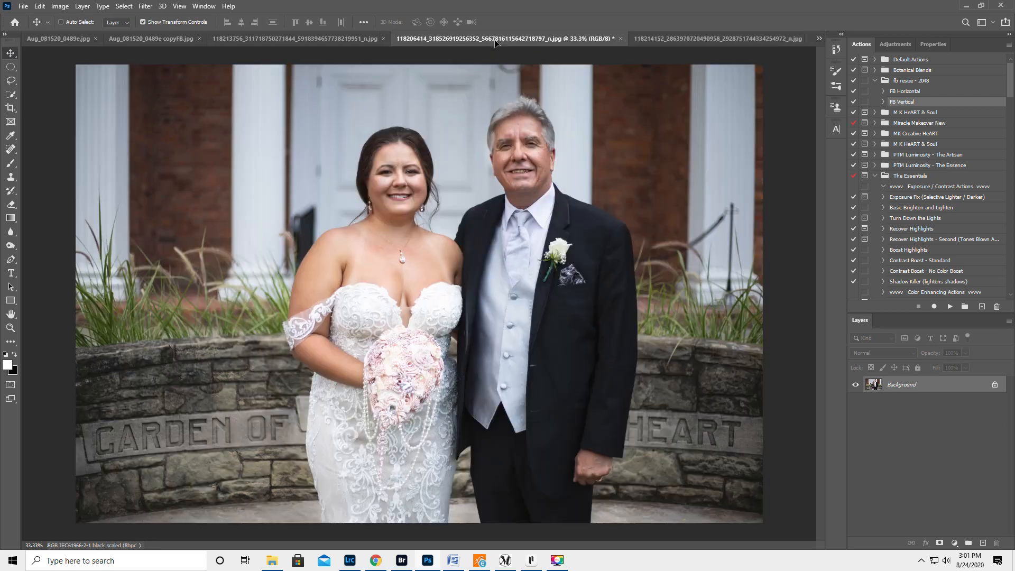
drag(527, 215, 618, 224)
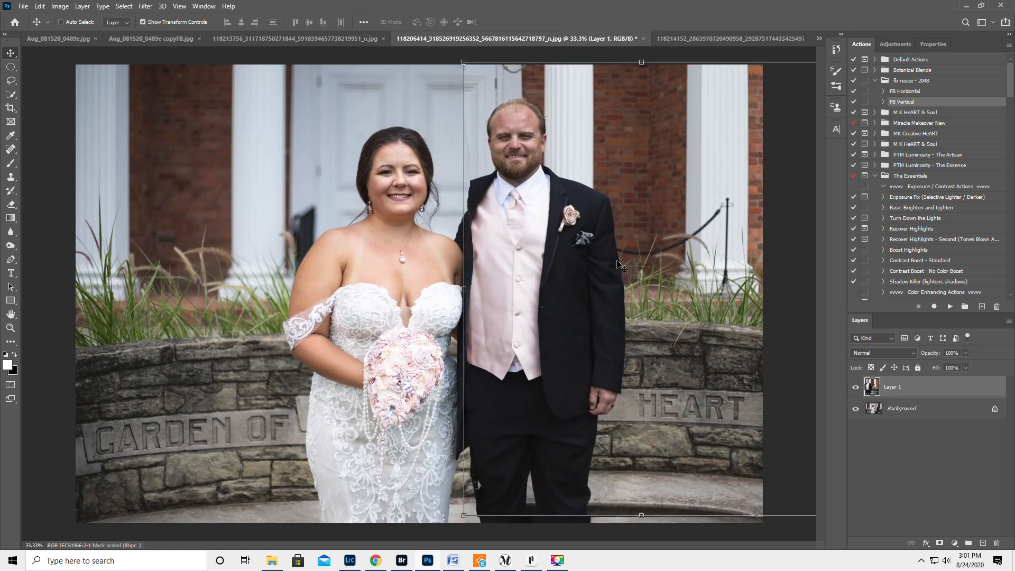
Enlarge the bearded man's layer to about 112% and position him beside the bride.
drag(464, 513, 422, 545)
drag(554, 438, 573, 438)
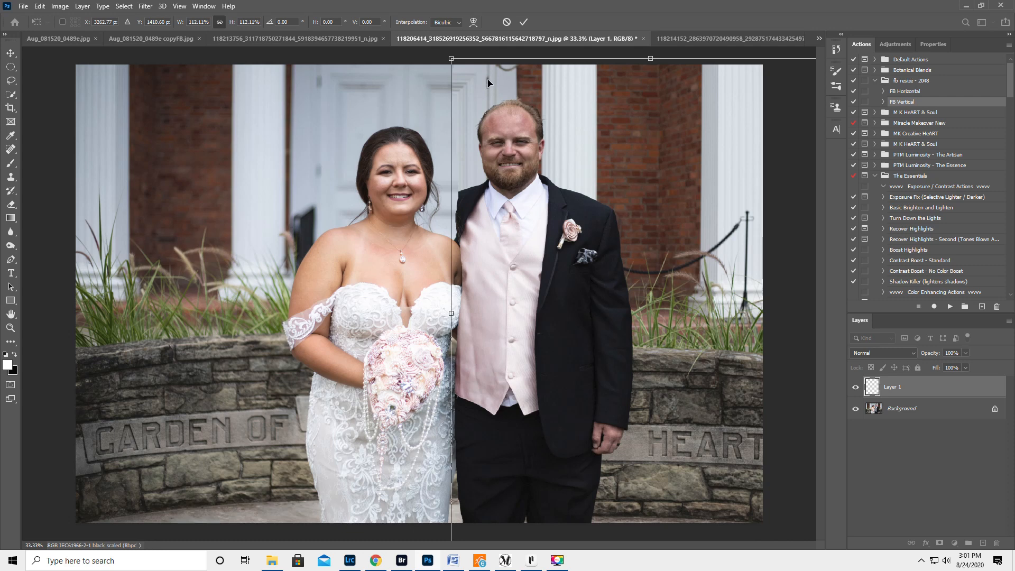
mouse_move(549, 155)
mouse_down()
mouse_move(614, 167)
mouse_move(548, 156)
mouse_up()
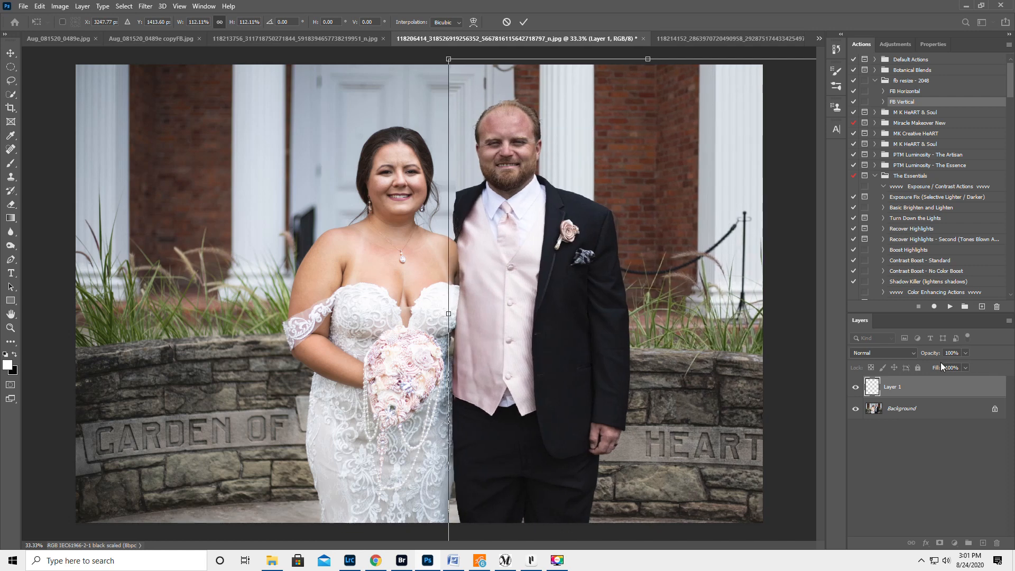
Lower Layer 1's opacity to 63%, then scale it to about 125%, rotate it -0.81° and align it over the older man.
drag(934, 356, 911, 357)
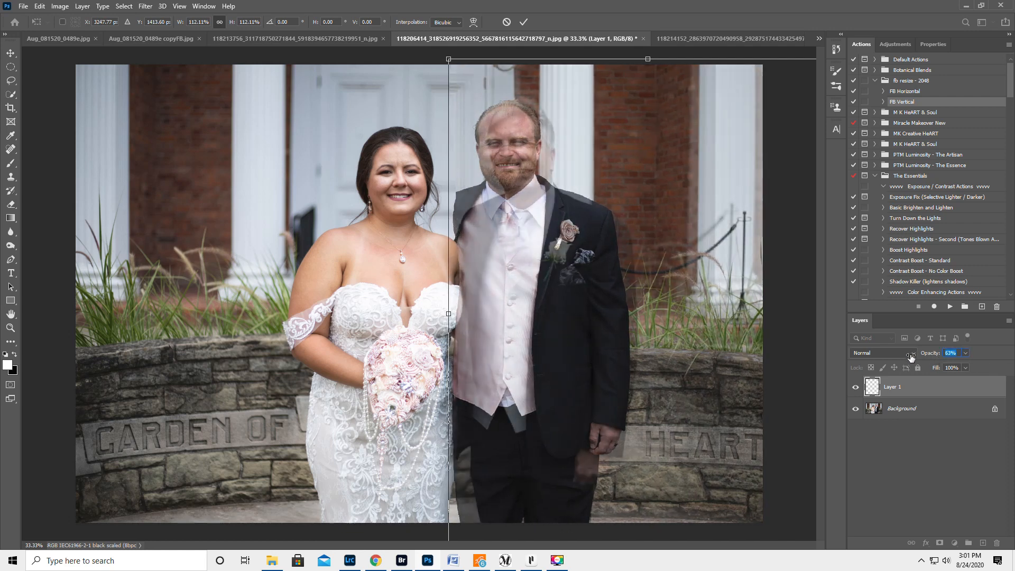
drag(450, 314, 402, 318)
drag(534, 363, 570, 379)
drag(450, 49, 462, 64)
drag(574, 223, 575, 216)
drag(449, 89, 446, 88)
drag(560, 191, 560, 187)
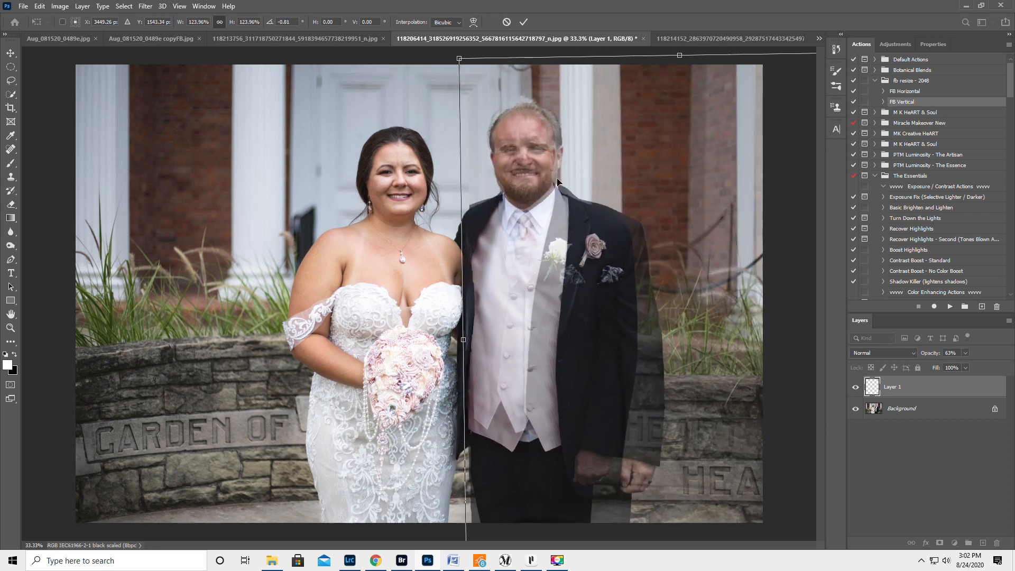
drag(460, 57, 453, 51)
drag(540, 157, 545, 163)
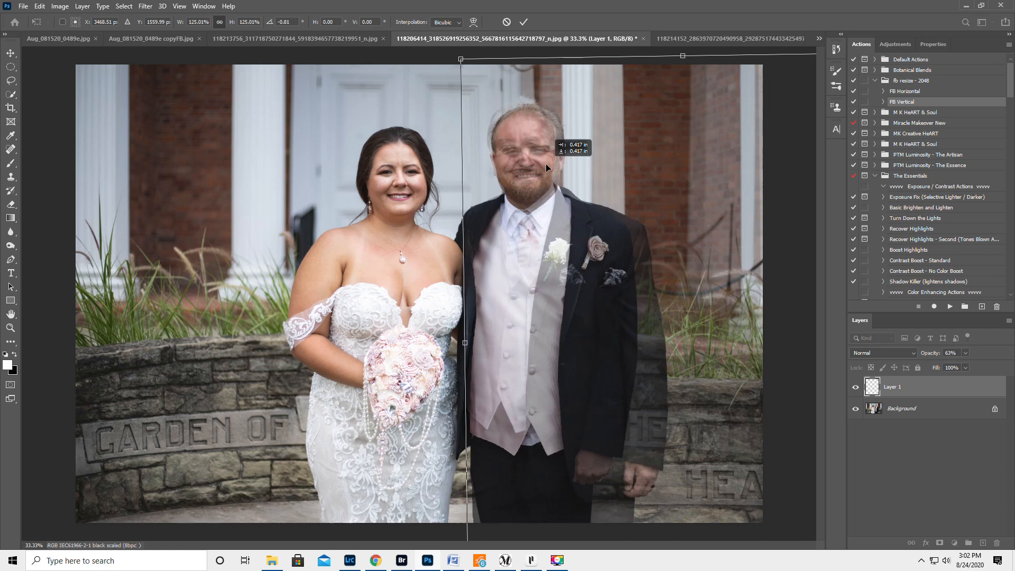
drag(546, 164, 547, 163)
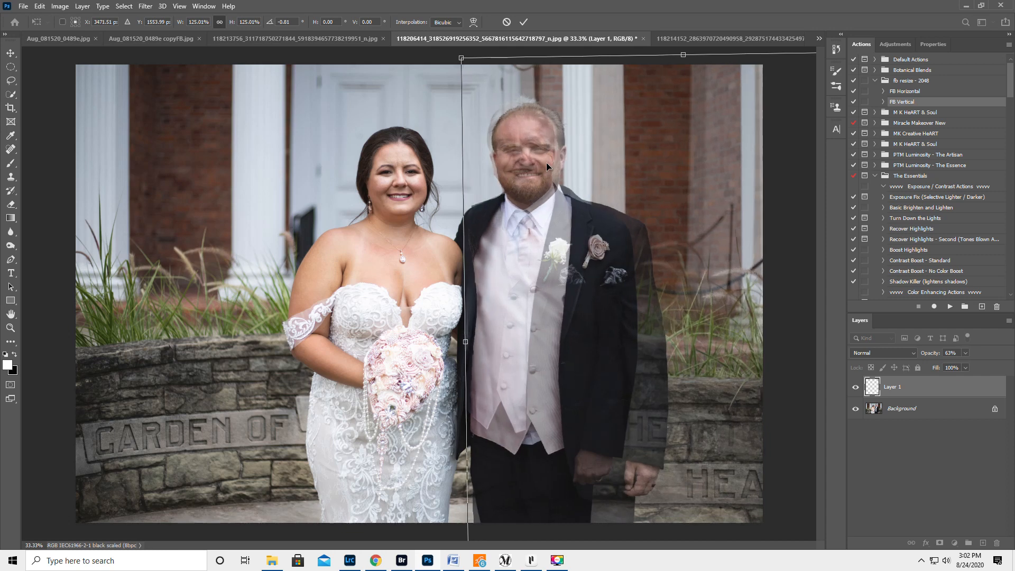
click(524, 22)
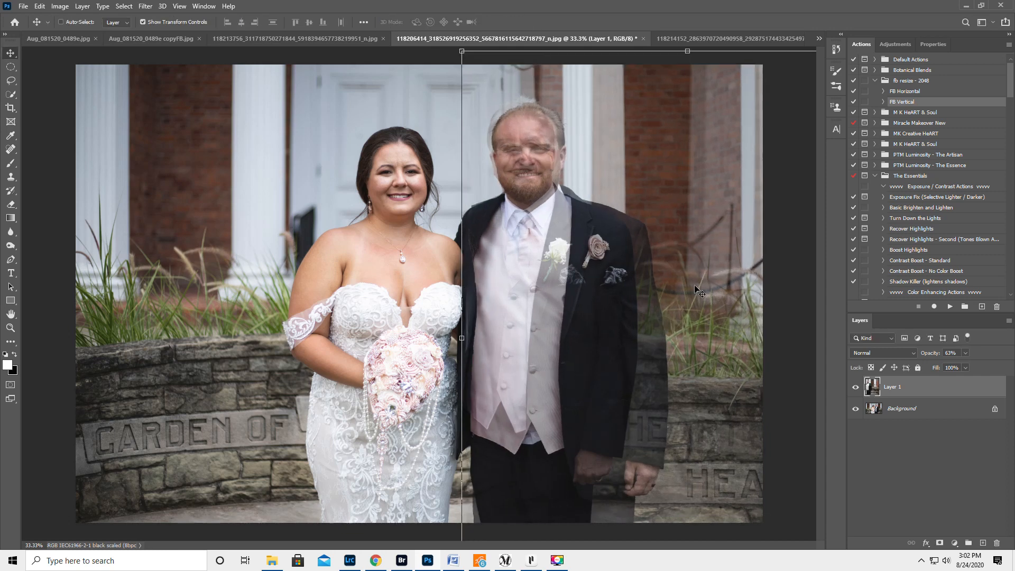
Restore Layer 1's opacity to 100% and add a white layer mask to it.
drag(929, 355, 1012, 358)
click(940, 543)
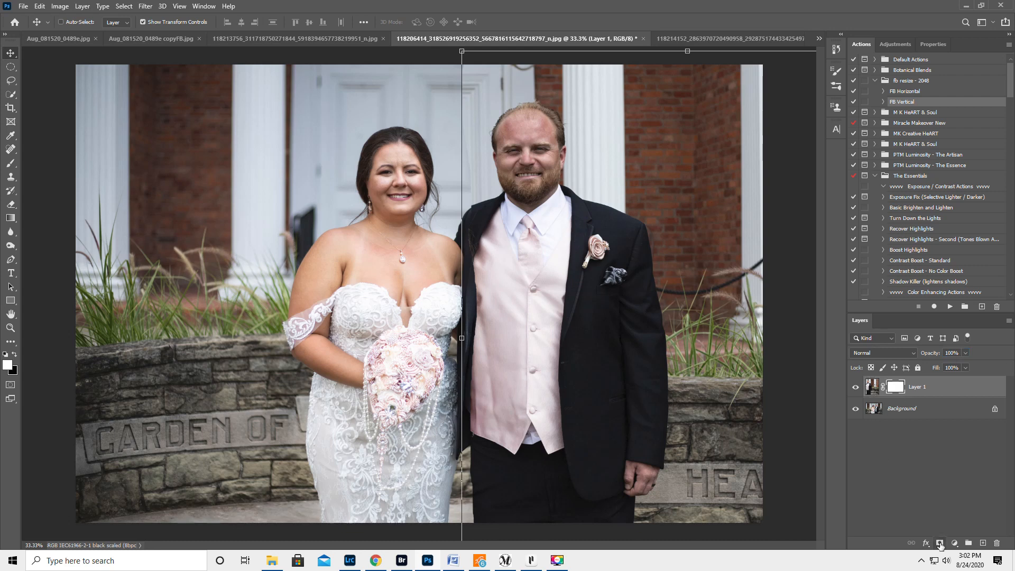
Paint black on the layer mask with a 250 px soft brush to blend the seam on the white door between the heads.
click(15, 164)
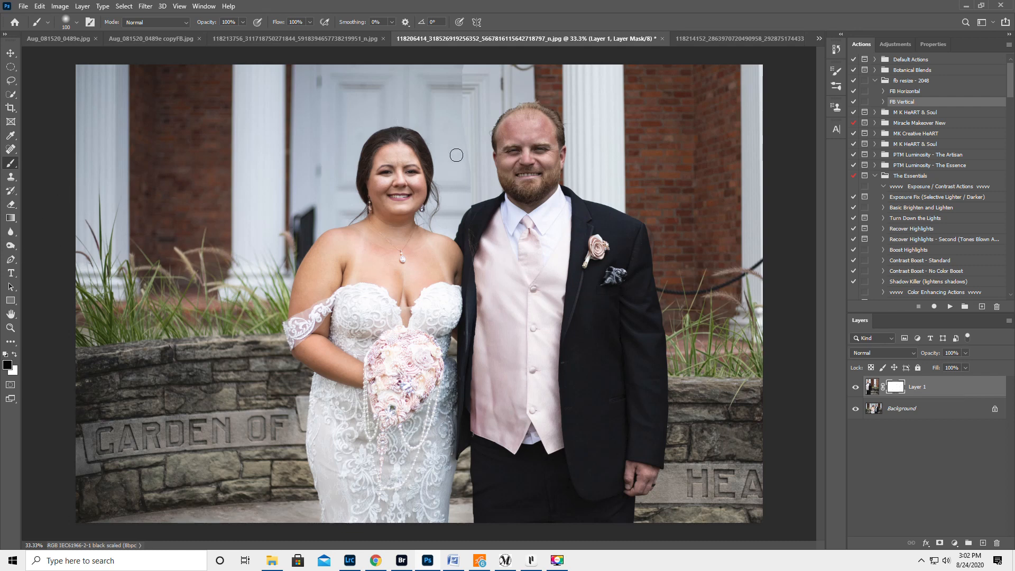
key(bracketright)
key(bracketright)
key(bracketright)
key(bracketright)
key(bracketright)
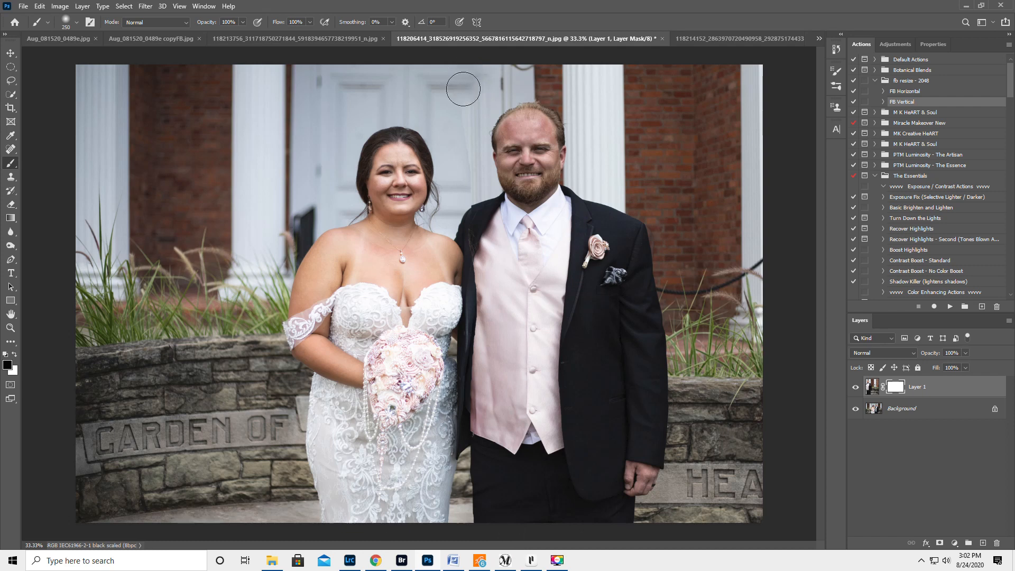
mouse_move(487, 80)
mouse_down()
mouse_move(515, 72)
mouse_move(501, 75)
mouse_up()
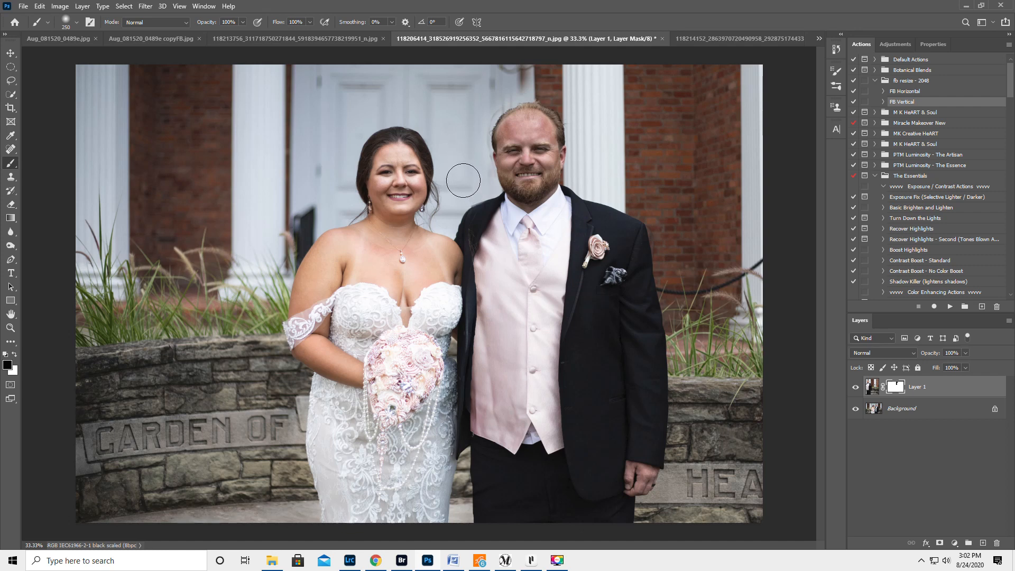
Reduce the brush size to 80 px and make white the foreground colour.
key(bracketleft)
key(bracketleft)
key(bracketleft)
key(bracketleft)
key(bracketleft)
key(bracketleft)
key(x)
key(x)
key(x)
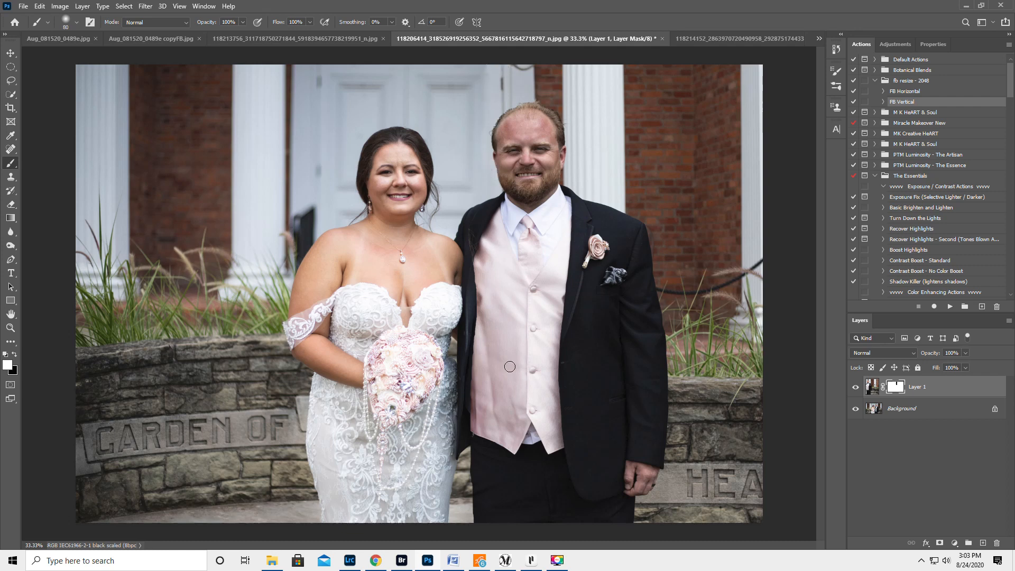
Hide and show Layer 1 repeatedly to compare the bearded man's fit with the older man in the original photo.
click(855, 388)
click(855, 389)
click(855, 388)
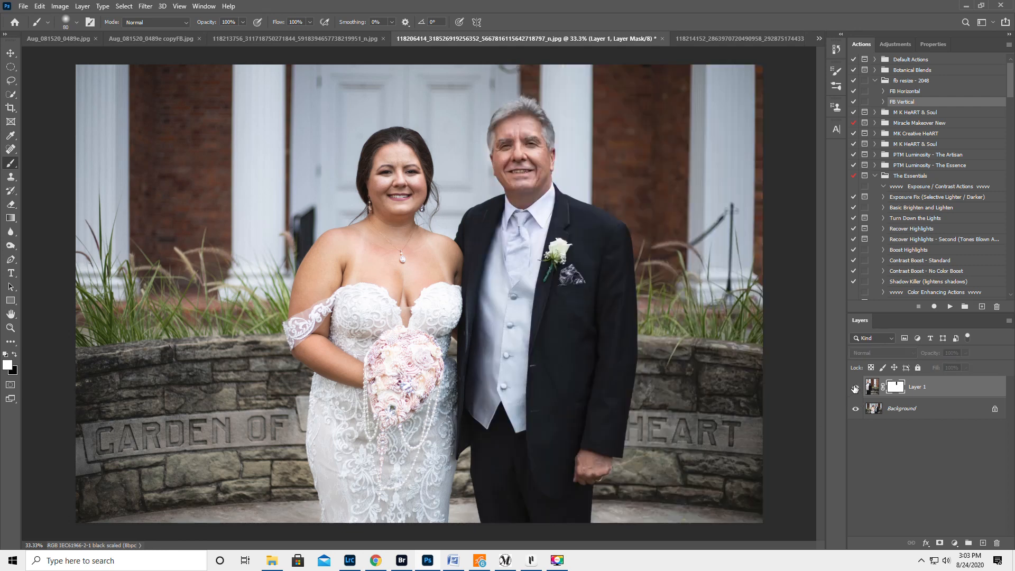
click(855, 389)
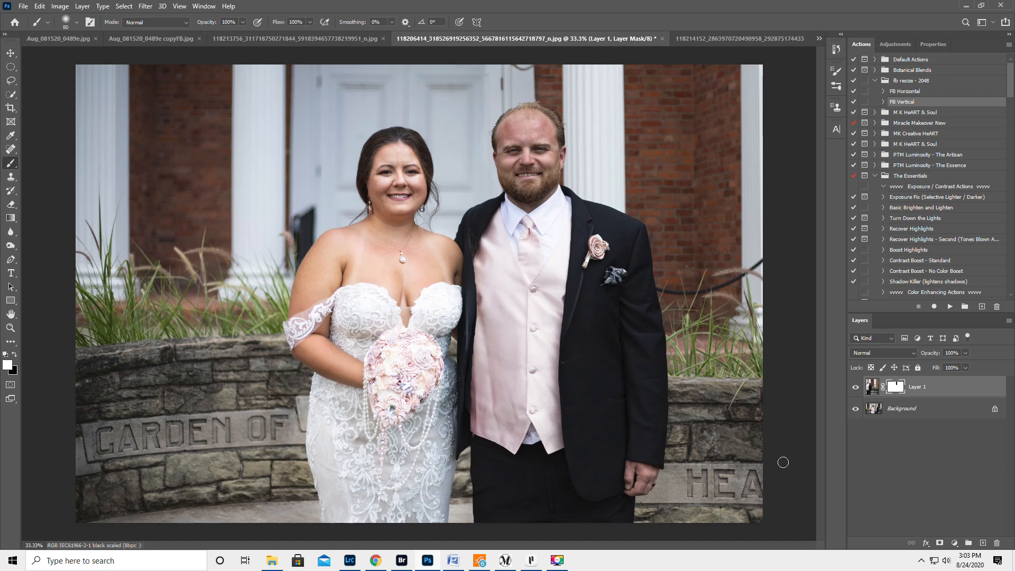
click(856, 388)
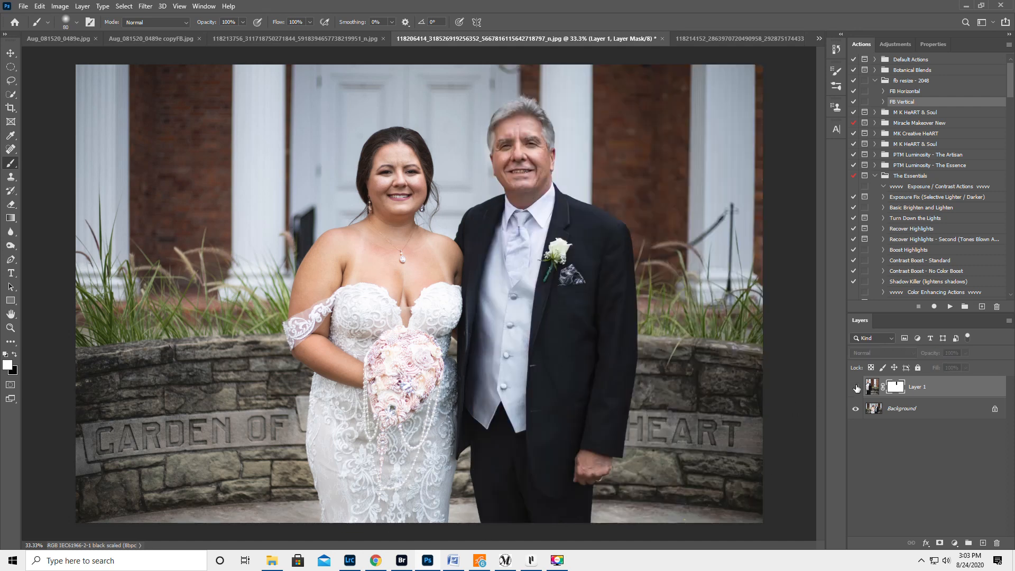
click(856, 388)
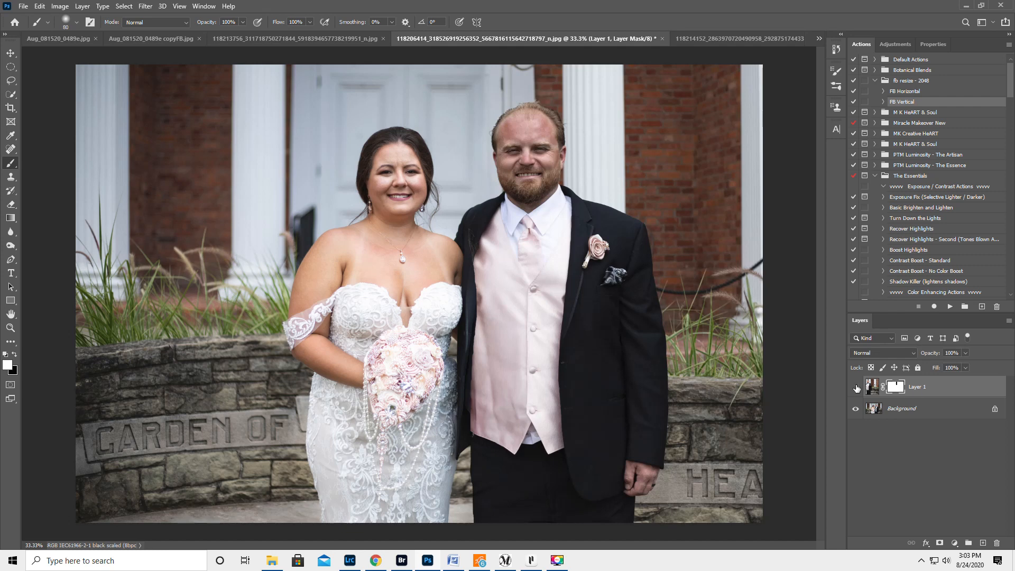
click(856, 388)
click(857, 389)
Shift Layer 1 about 0.2 in toward the bride and about 0.08 in down.
click(11, 53)
drag(534, 283, 532, 288)
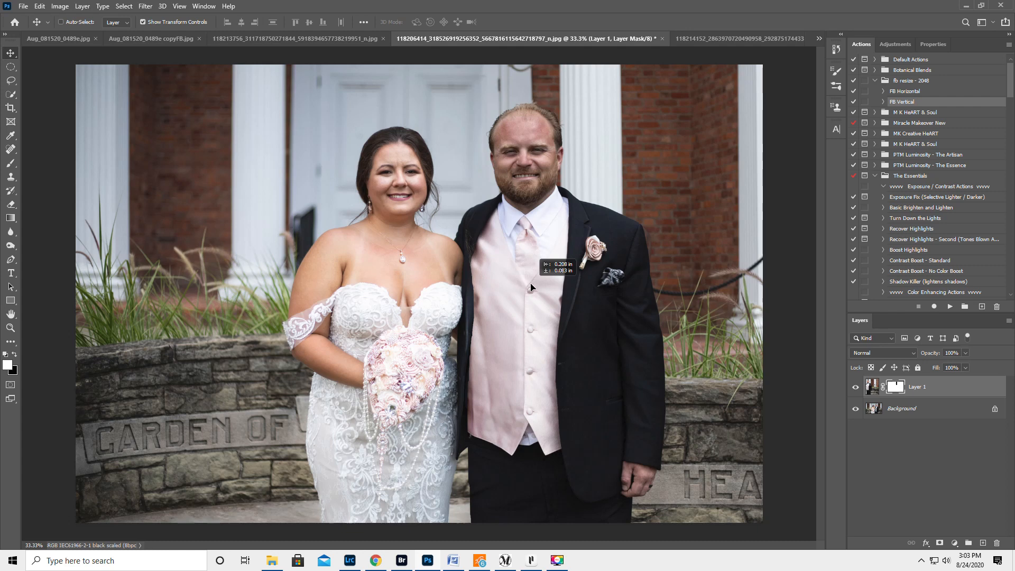
Toggle Layer 1's visibility to compare the shifted man's size, jacket edges and wall background with the original photo.
click(11, 328)
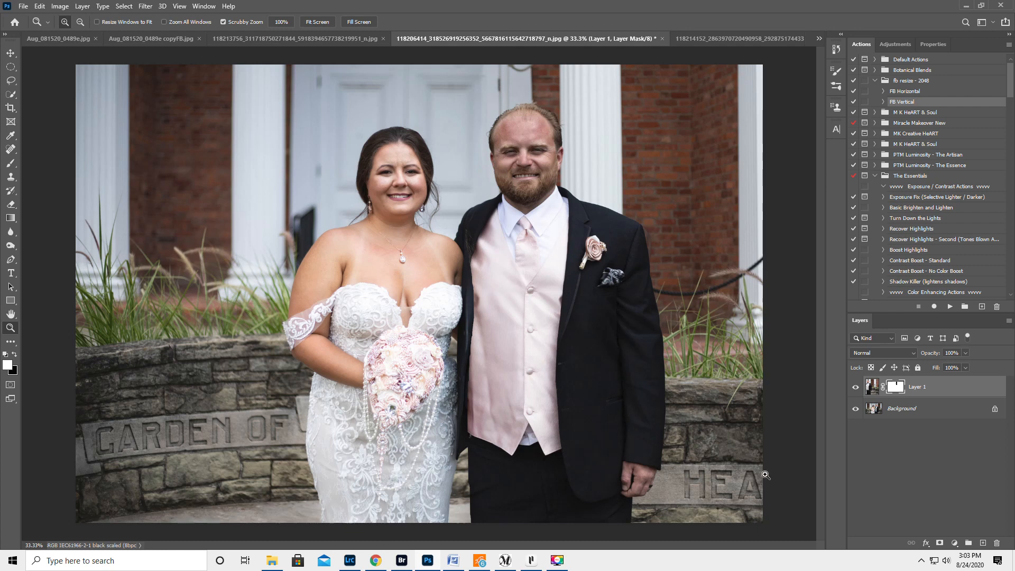
click(856, 388)
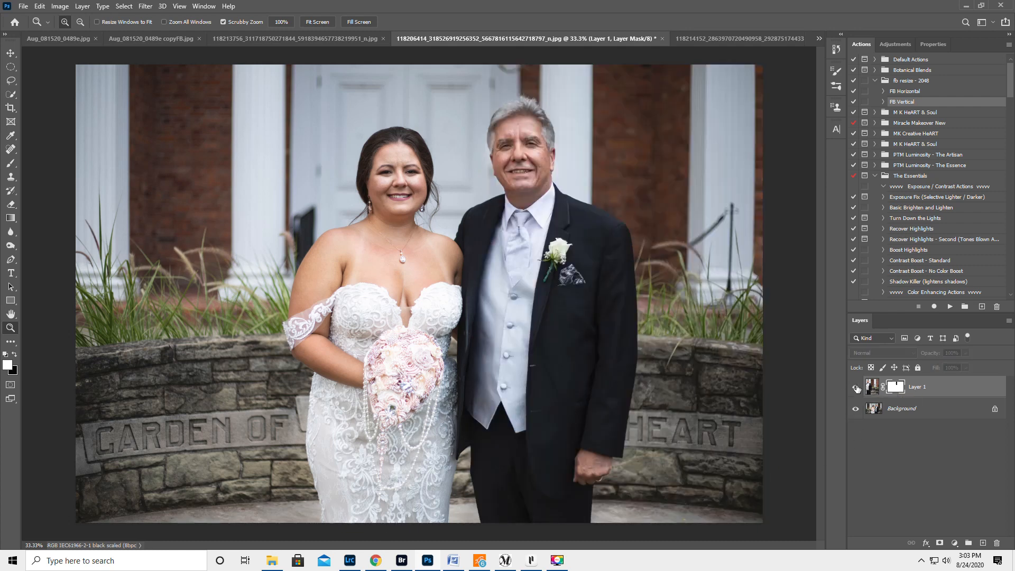
click(856, 388)
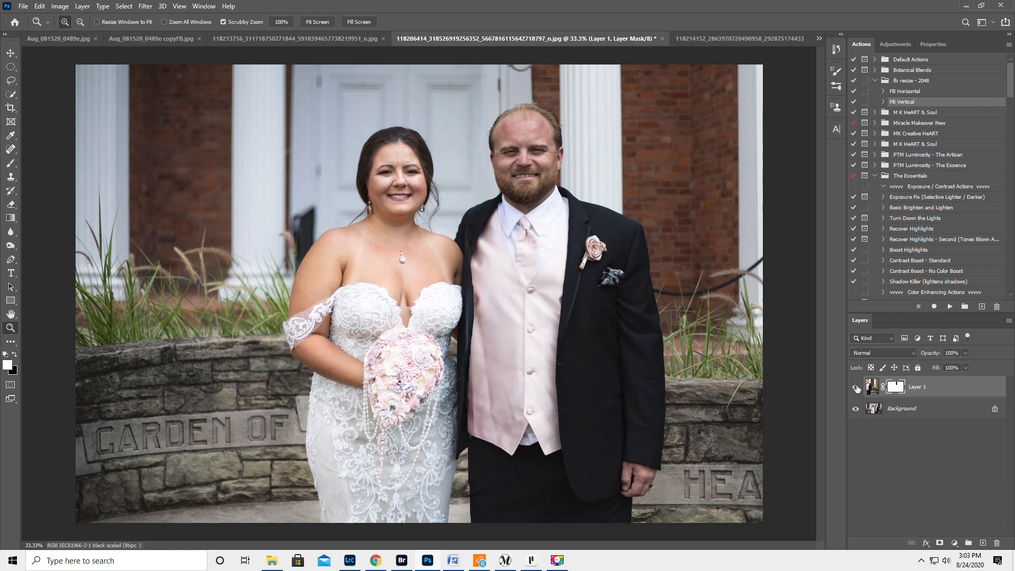
click(857, 388)
click(856, 387)
click(11, 165)
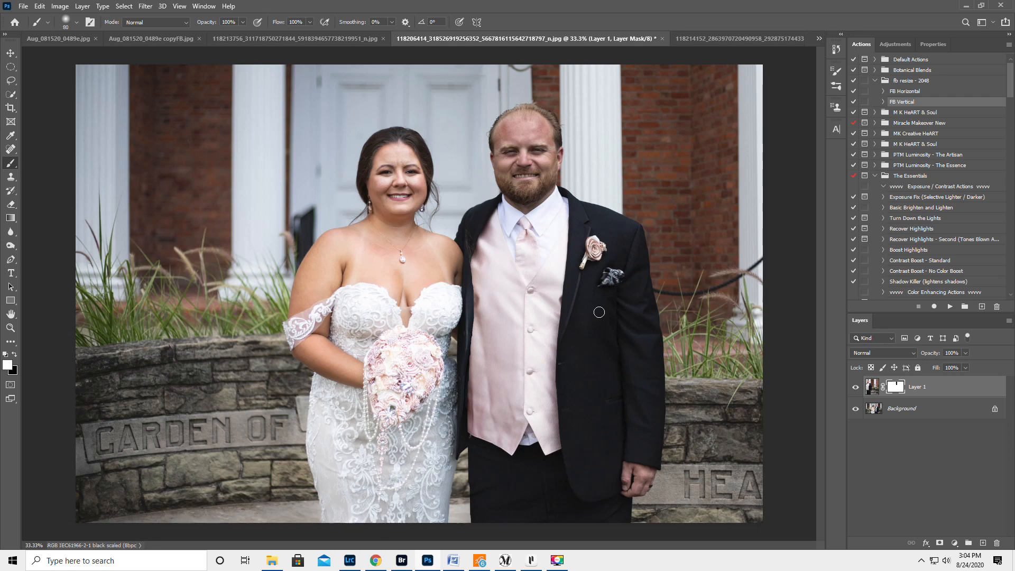
key(x)
key(x)
click(855, 388)
click(855, 388)
click(855, 387)
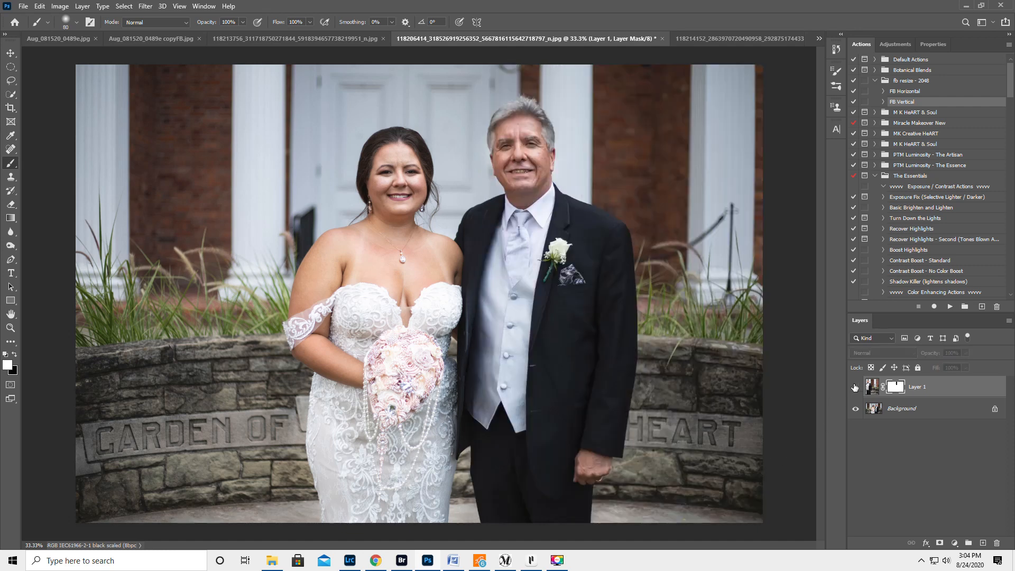
click(855, 388)
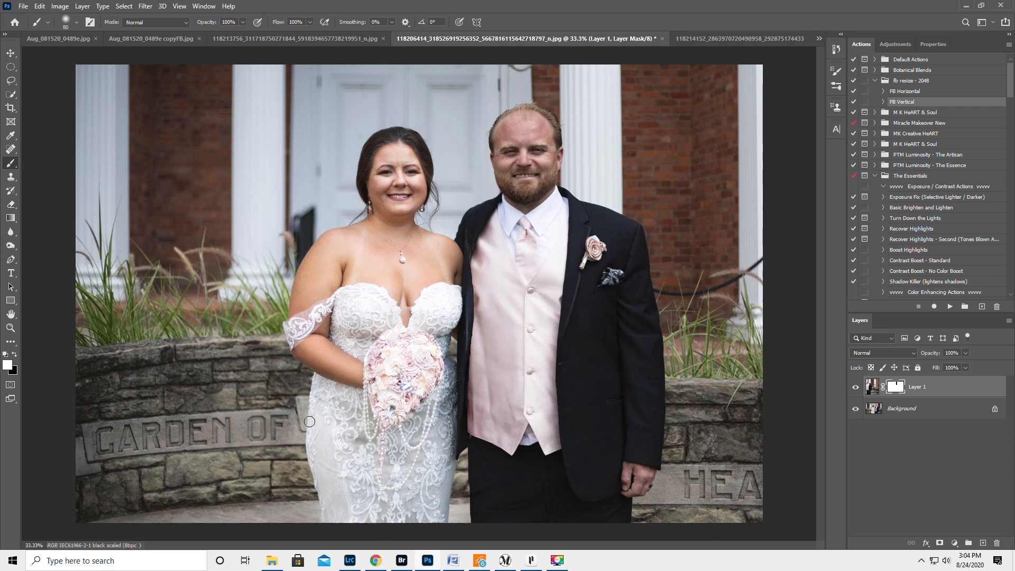
click(855, 389)
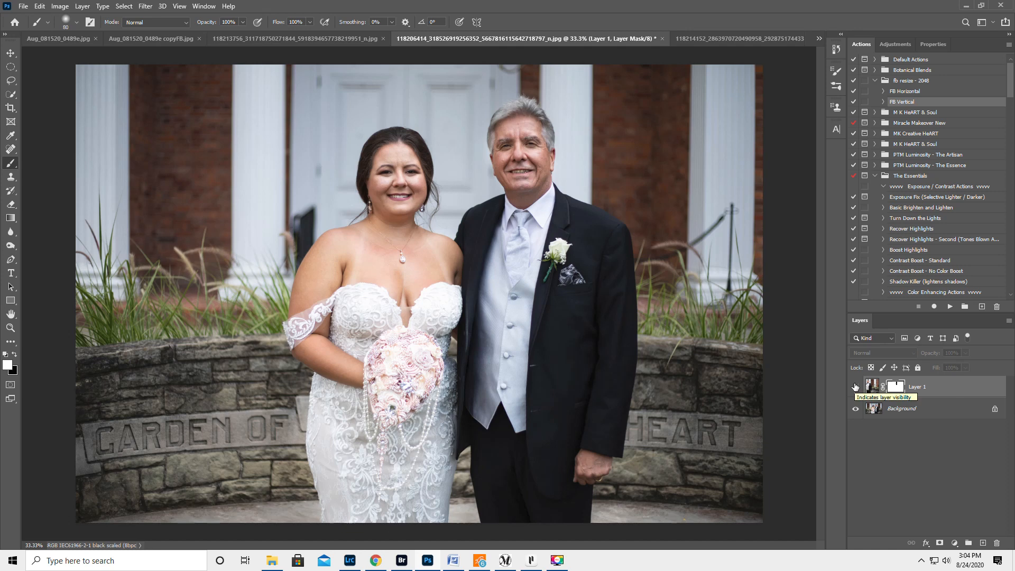
click(855, 387)
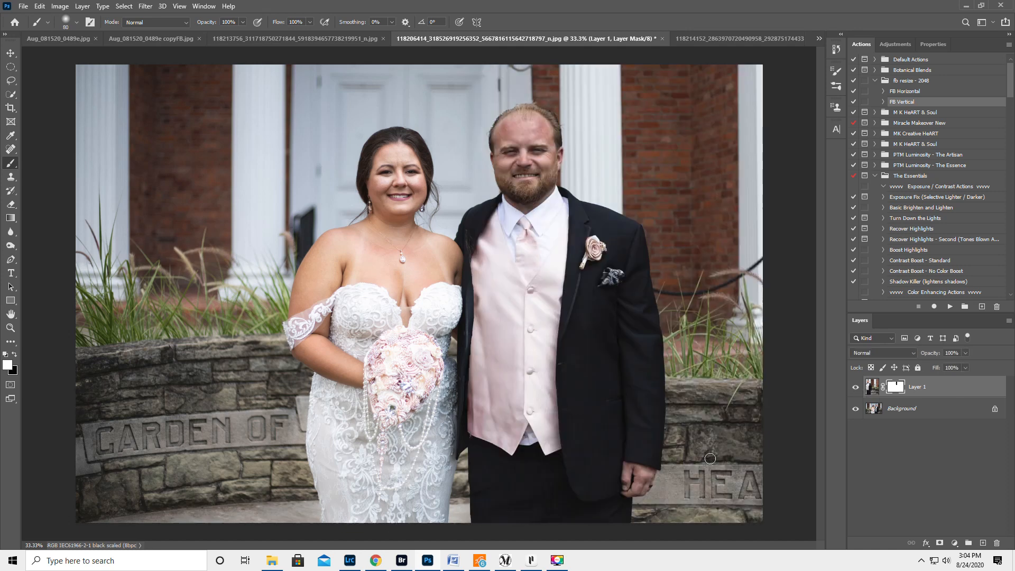
Enlarge the brush to 250 px.
key(bracketright)
key(bracketright)
key(bracketright)
key(bracketright)
key(bracketright)
key(bracketright)
key(bracketright)
Compare Layer 1 with the original, then scale it to 91.74% and reposition the bearded man beside the bride.
click(856, 388)
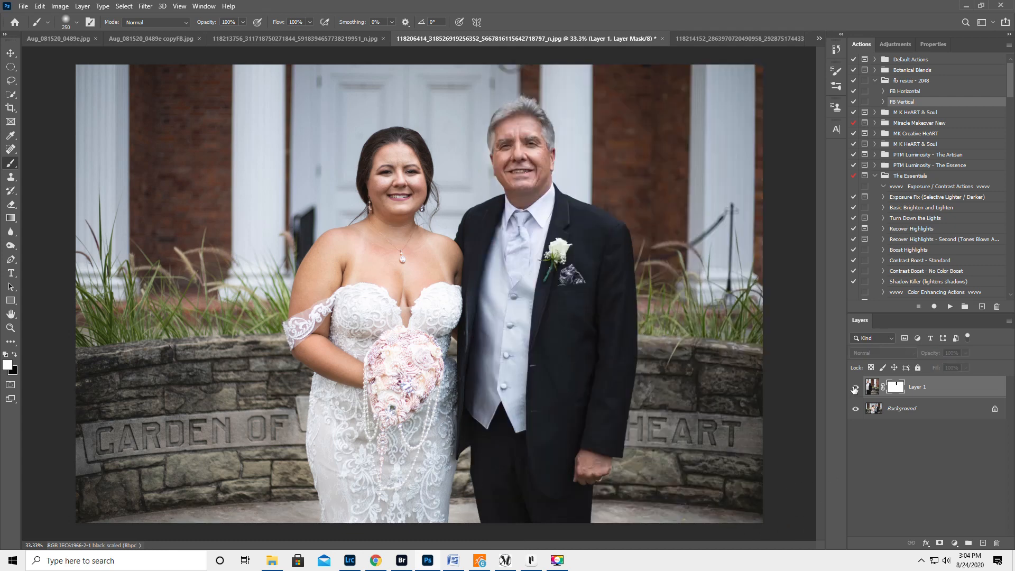
click(855, 388)
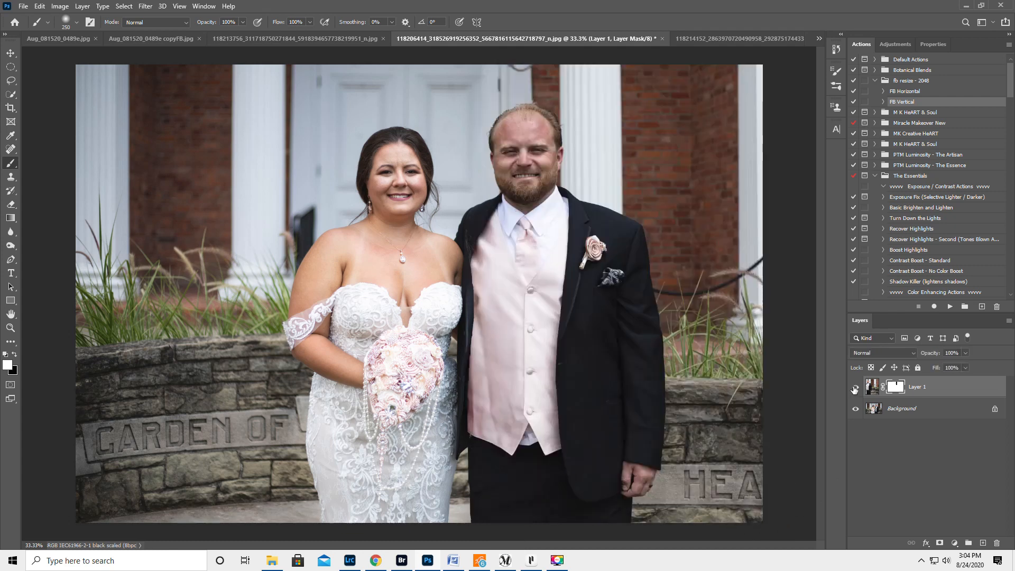
click(10, 52)
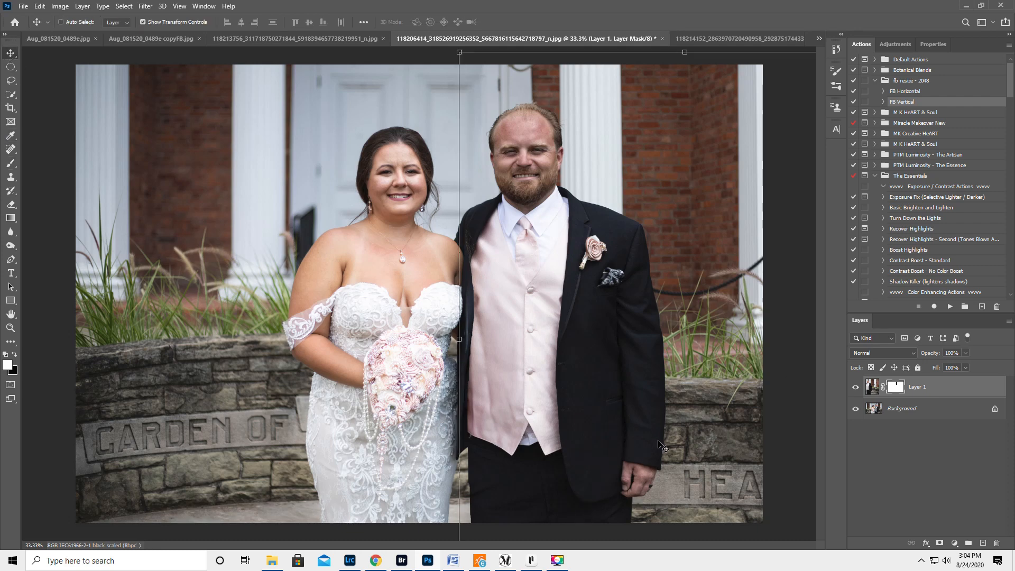
drag(459, 51, 571, 189)
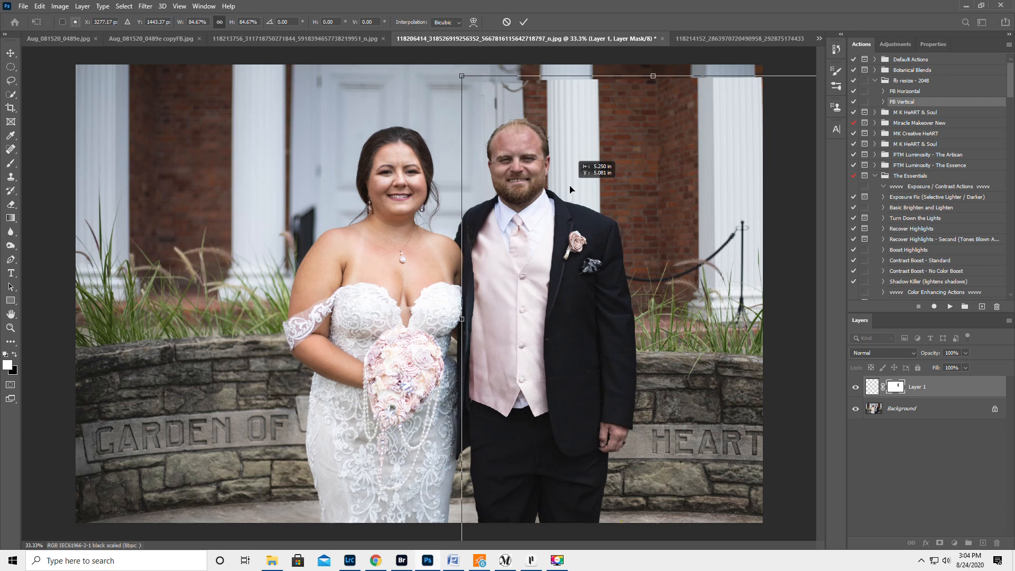
drag(570, 189, 570, 188)
drag(460, 80, 407, 55)
drag(522, 199, 546, 218)
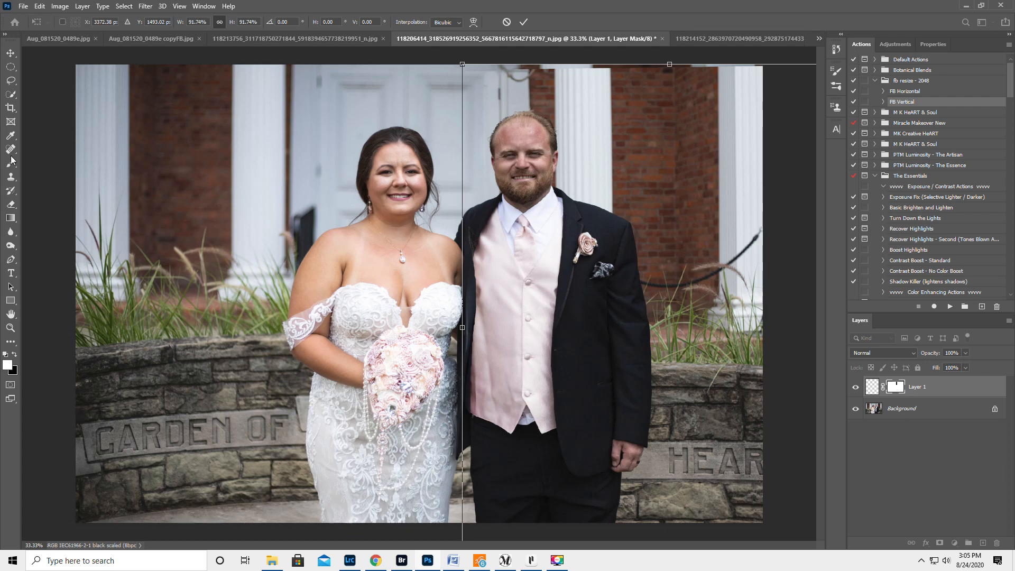
Enlarge the Clone Stamp brush to 100 px and try cloning over the hanging garland above the man's head on the Background layer.
click(11, 177)
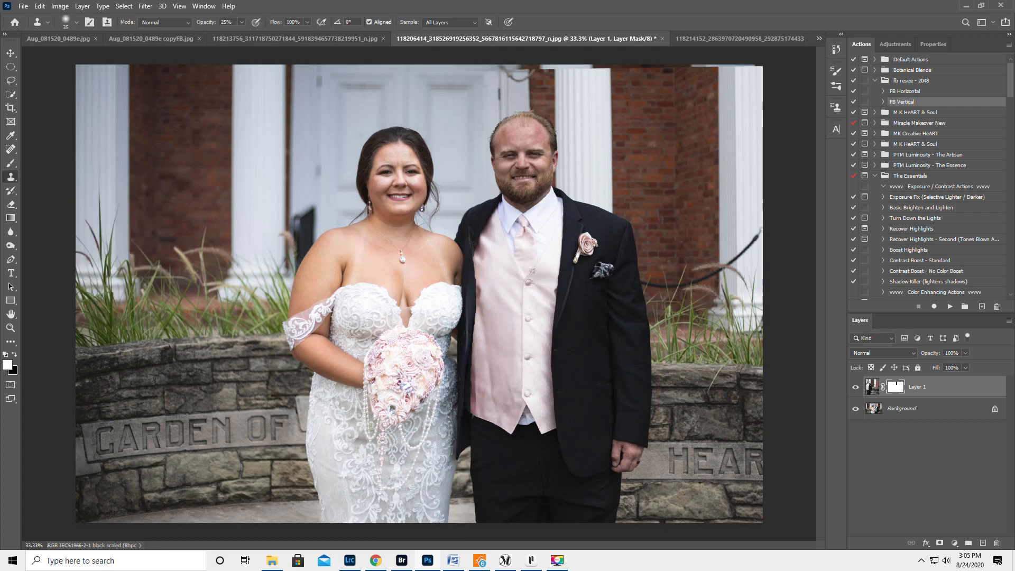
click(906, 411)
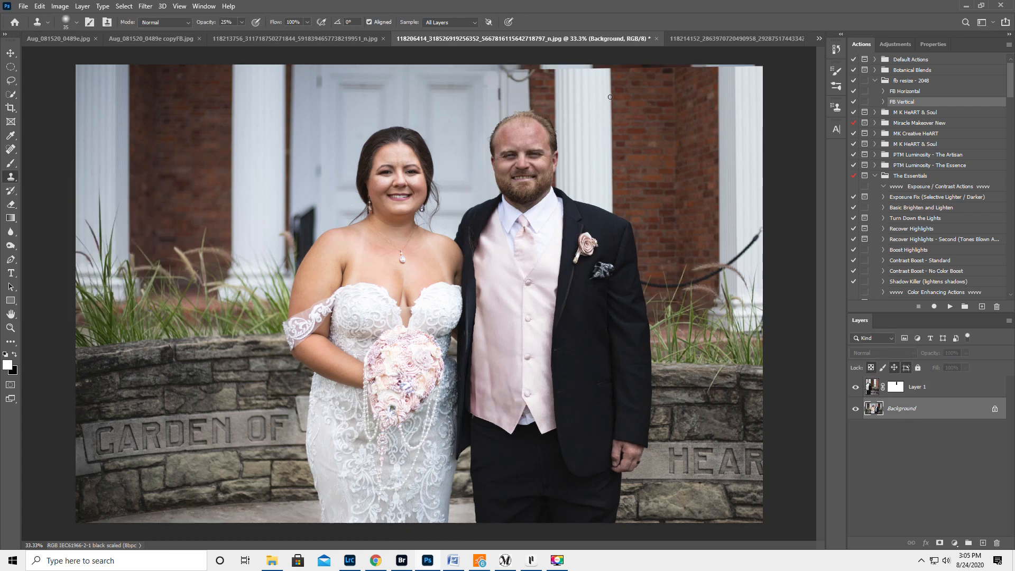
click(11, 67)
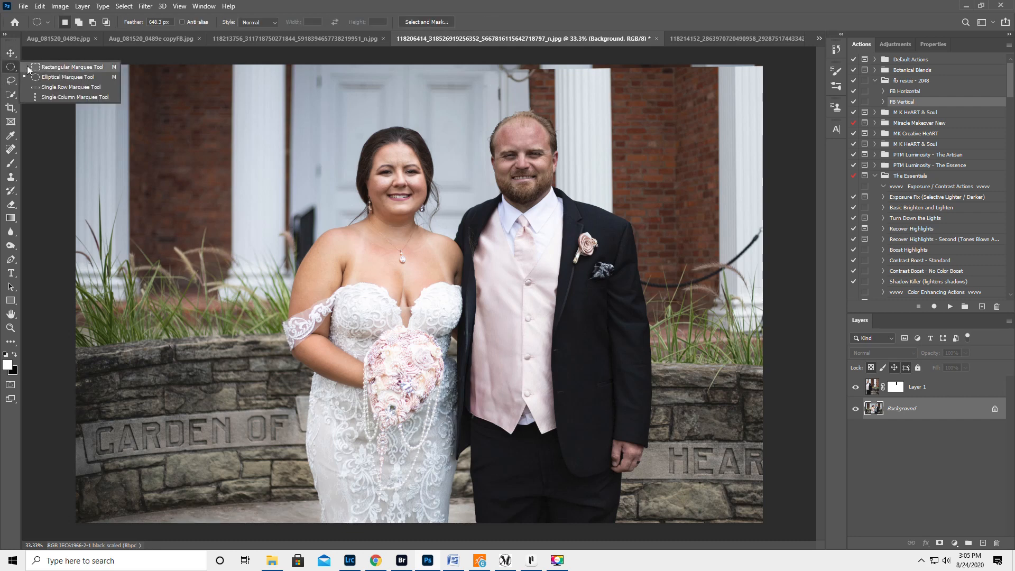
click(35, 67)
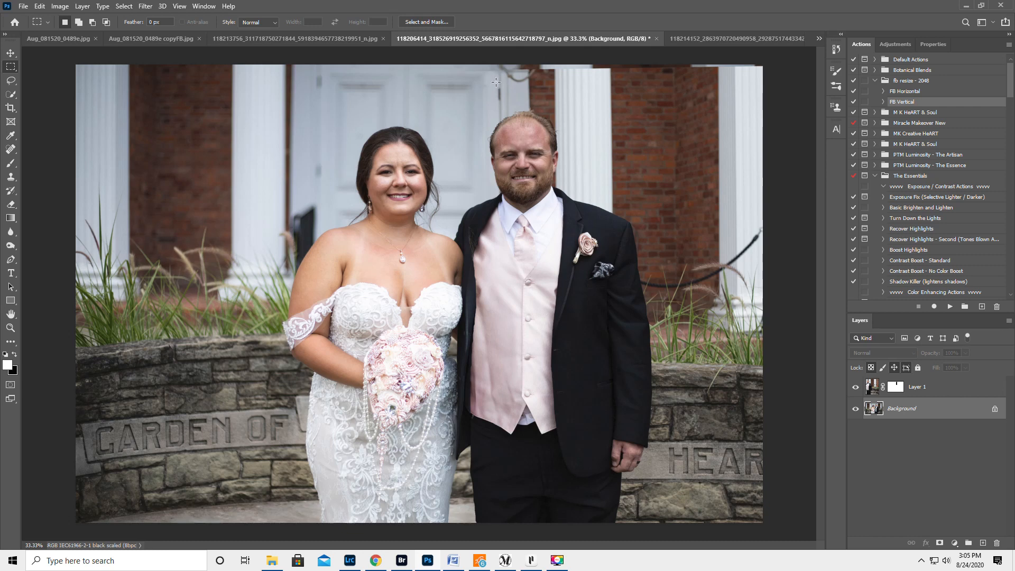
click(11, 177)
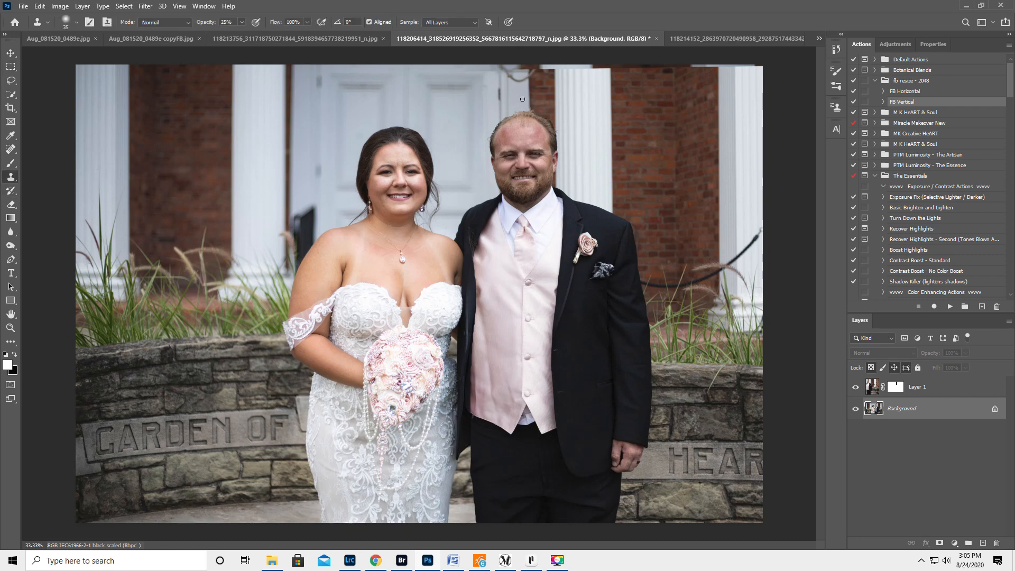
key(bracketright)
key(bracketright)
key(bracketright)
key(bracketright)
key(bracketright)
key(bracketright)
key(bracketright)
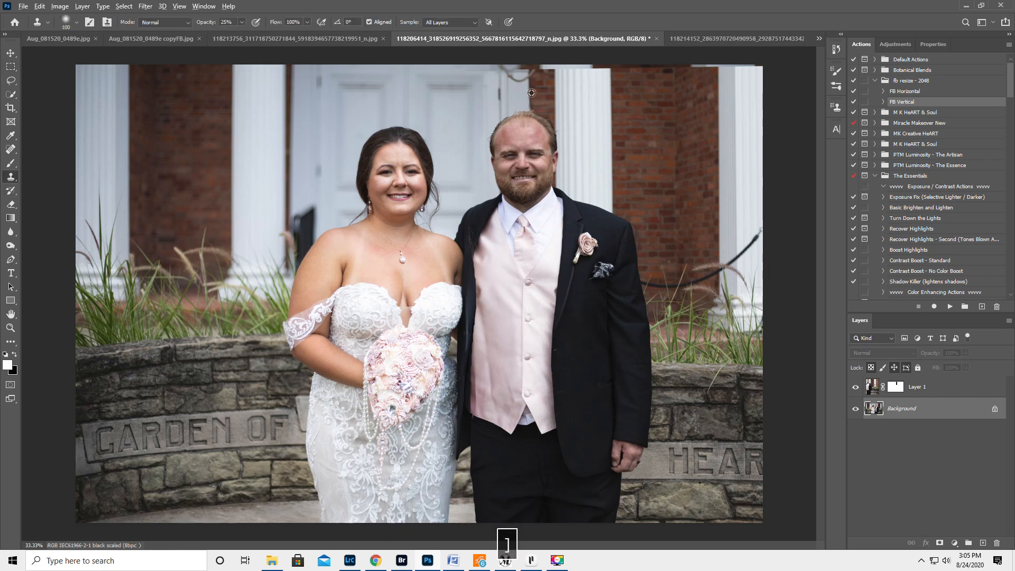
key(alt)
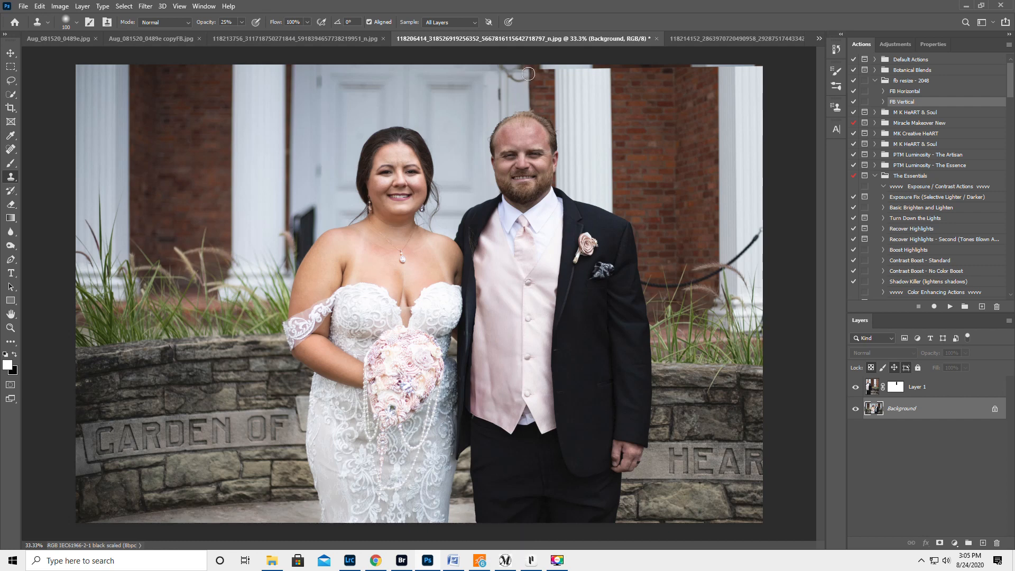
mouse_move(526, 80)
mouse_down()
mouse_move(511, 73)
mouse_move(518, 65)
mouse_up()
Clone over the garland above the man's head on Layer 1 with the Clone Stamp at 100% opacity.
click(871, 388)
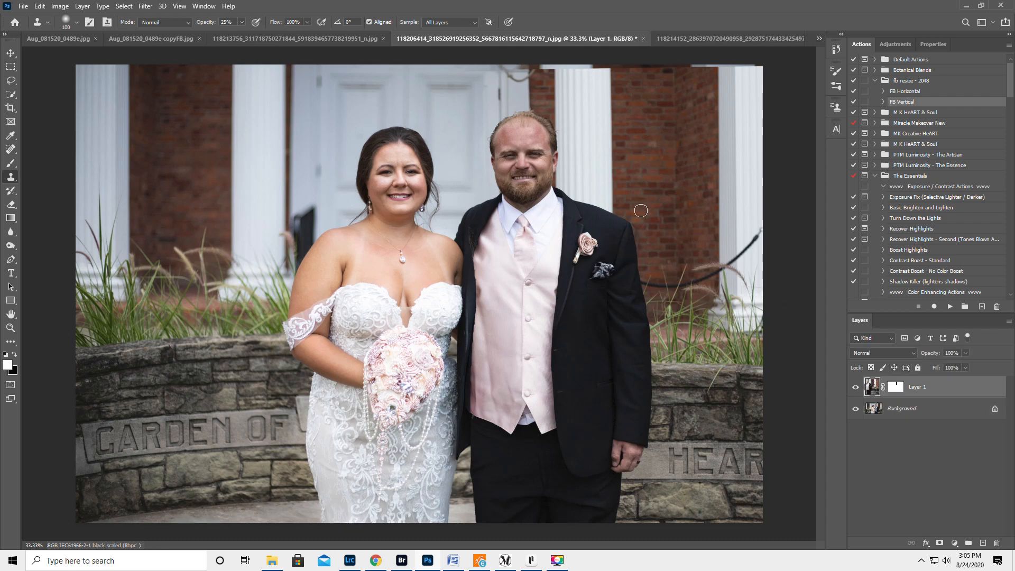
key(alt)
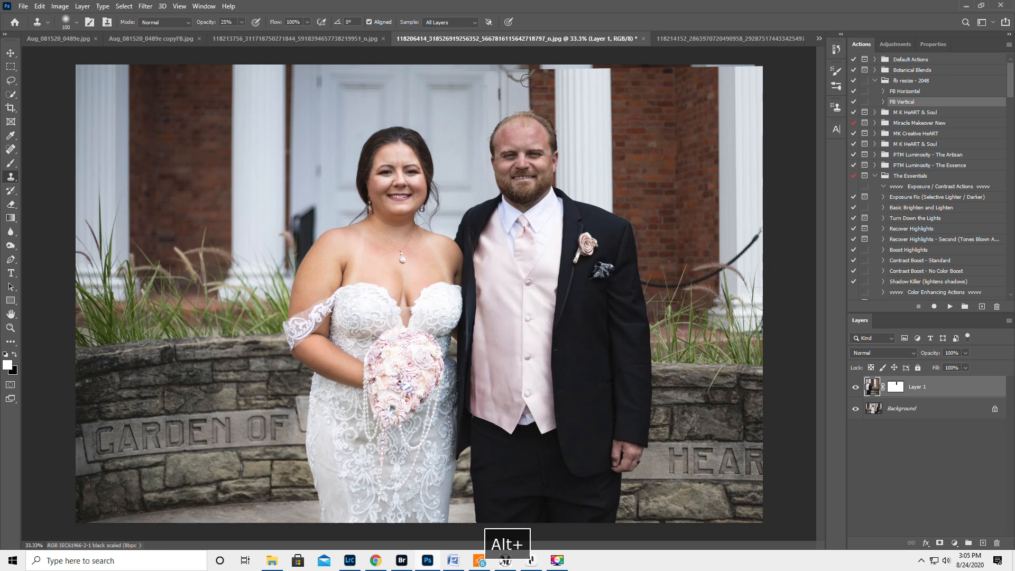
alt+click(527, 84)
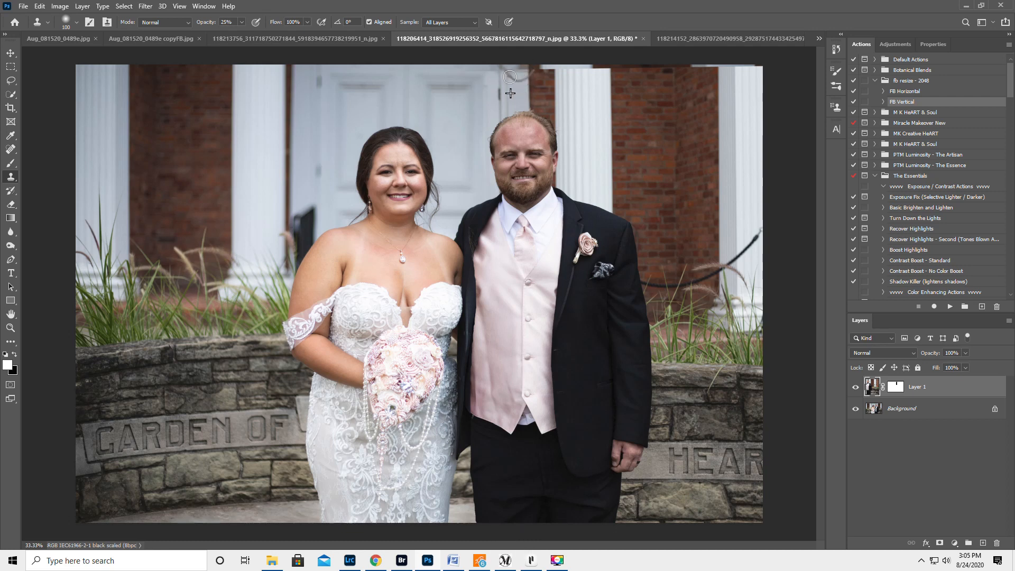
drag(199, 22, 282, 25)
alt+click(525, 79)
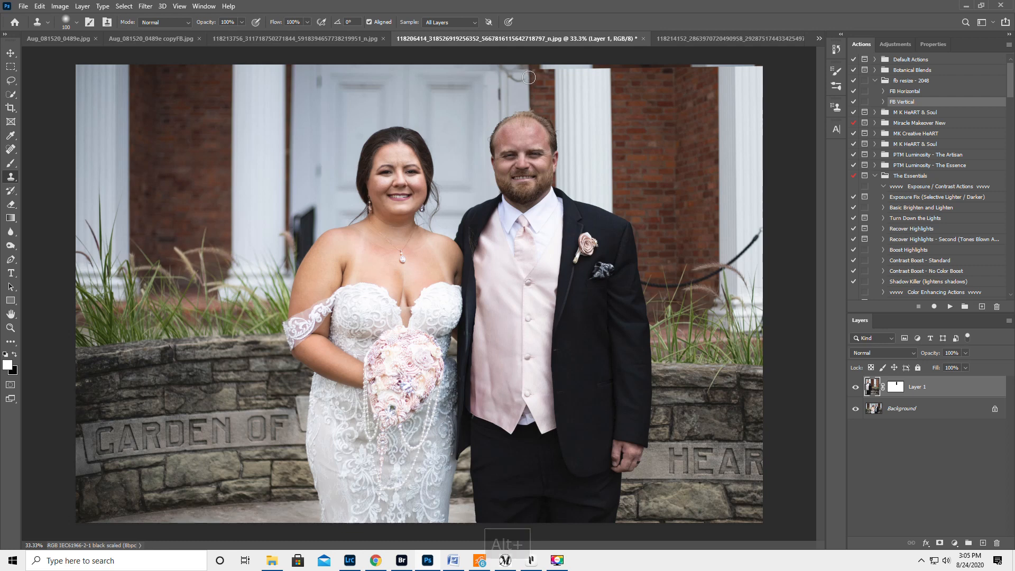
mouse_move(528, 66)
mouse_down()
mouse_move(501, 68)
mouse_move(519, 63)
mouse_move(508, 76)
mouse_up()
Clone clean door frame texture over the garland remnants beside the brick wall, resampling nearby areas.
alt+click(518, 69)
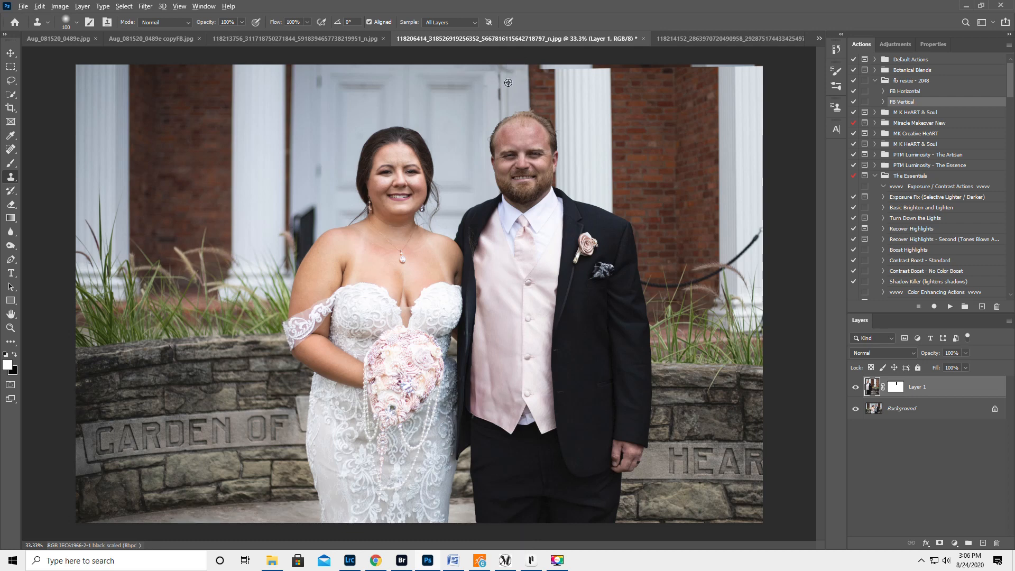
alt+click(506, 72)
alt+click(508, 85)
alt+click(494, 82)
alt+click(501, 83)
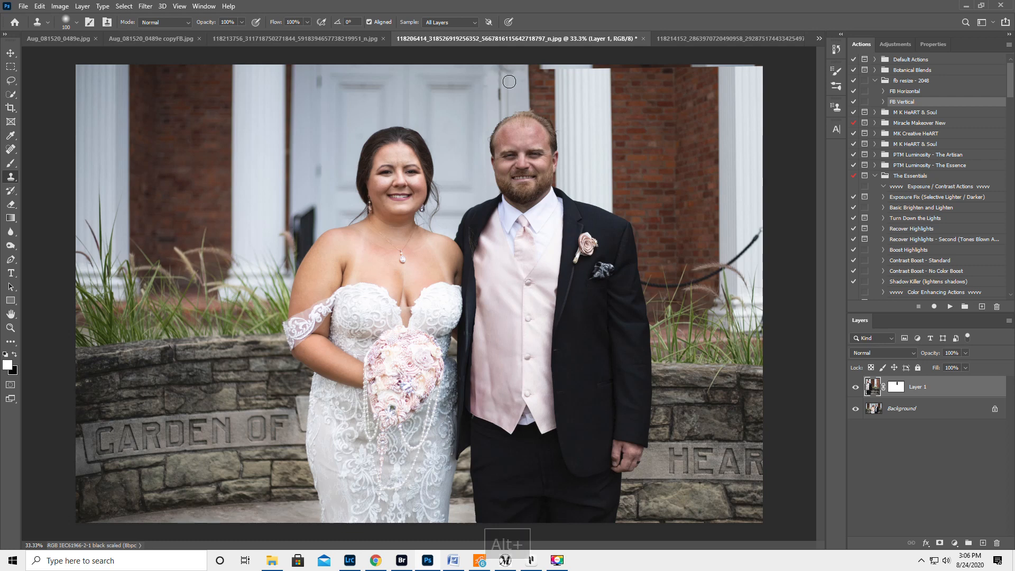
alt+click(505, 80)
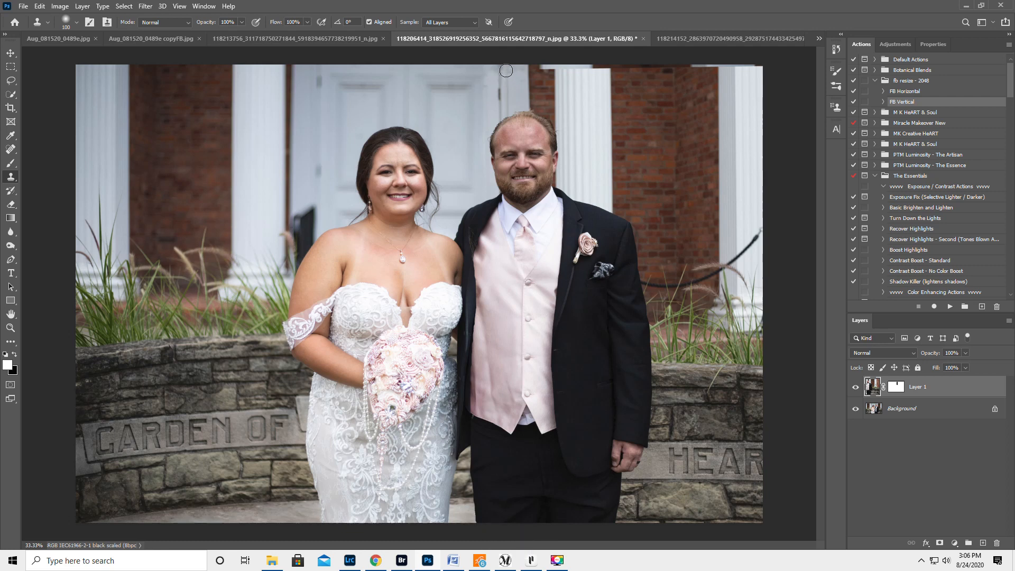
Clone the two white columns behind the man up over the seam at the photo's upper edge and compare with Layer 1 hidden.
alt+click(555, 90)
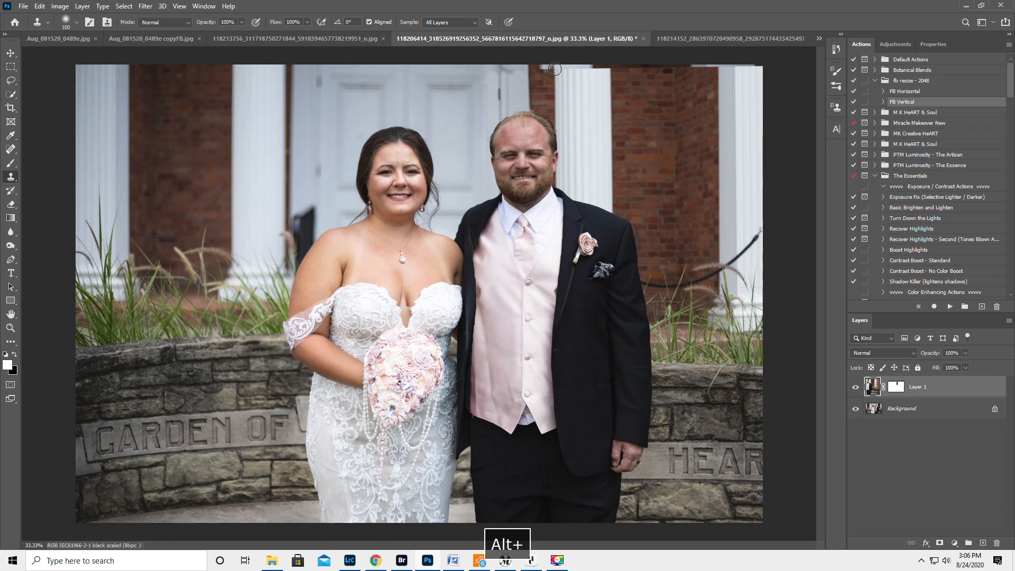
mouse_move(556, 68)
mouse_down()
mouse_move(540, 64)
mouse_move(608, 66)
mouse_up()
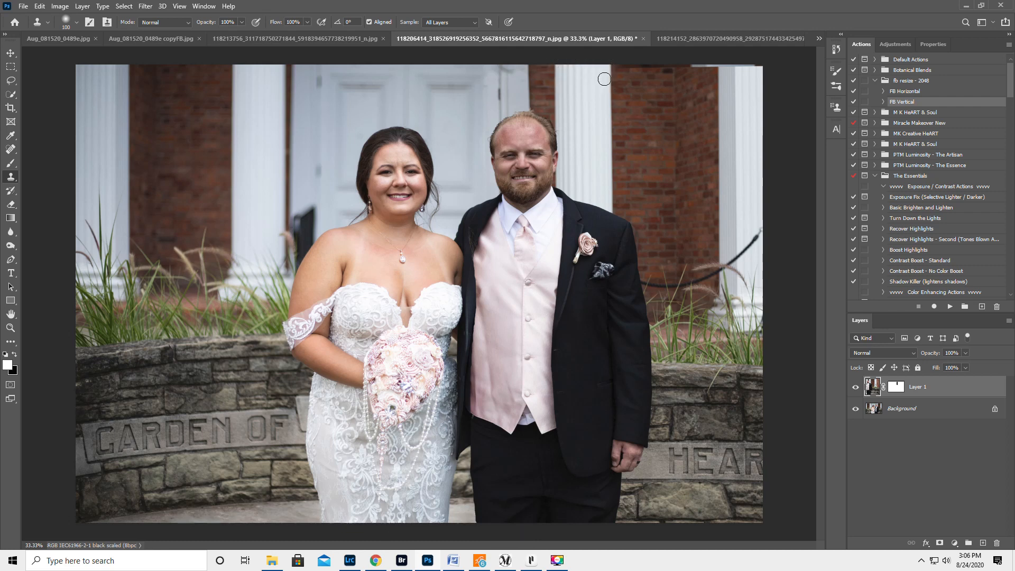
alt+click(719, 79)
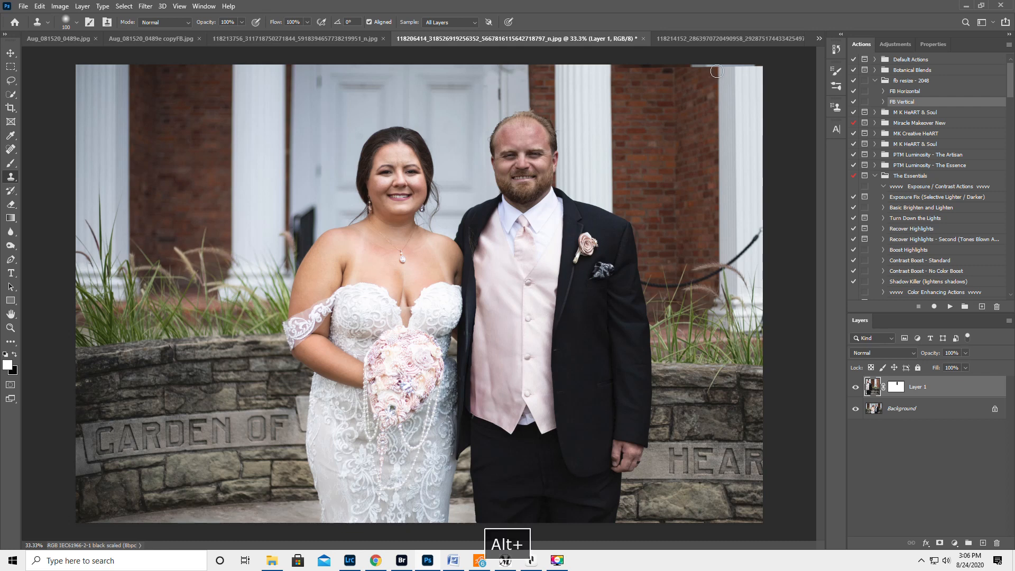
mouse_move(719, 69)
mouse_down()
mouse_move(791, 64)
mouse_move(691, 66)
mouse_move(707, 61)
mouse_up()
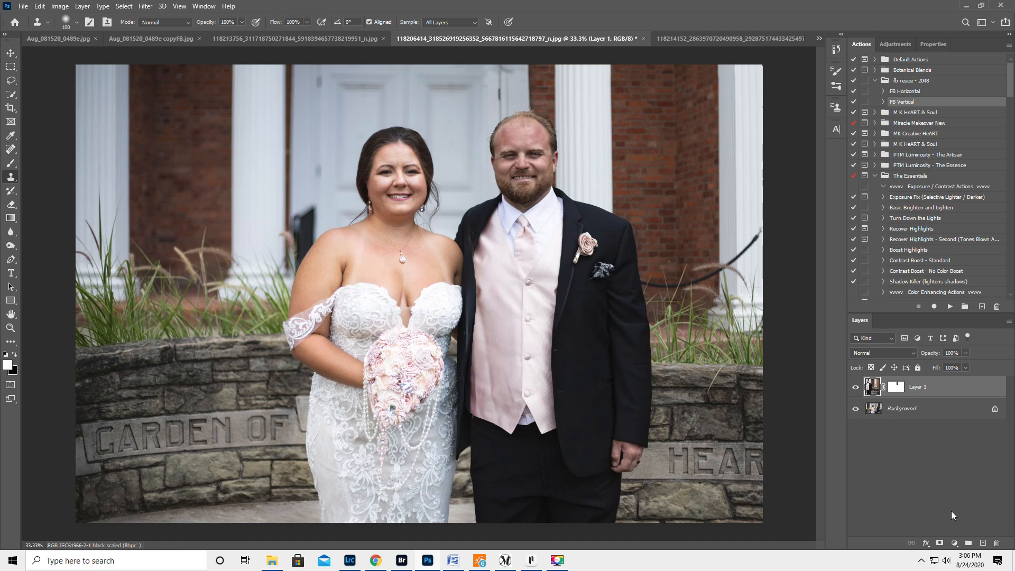
click(855, 388)
click(855, 388)
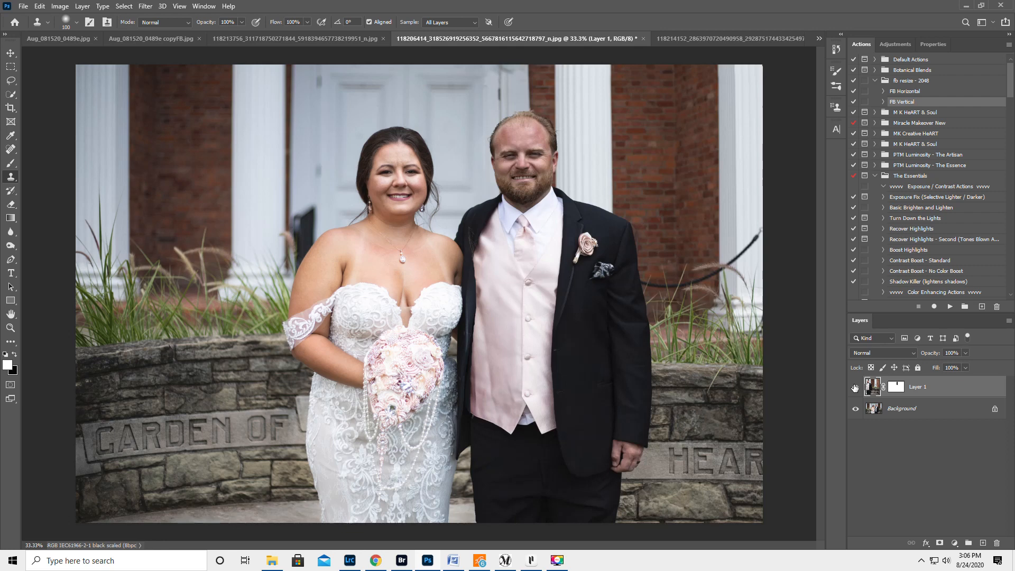